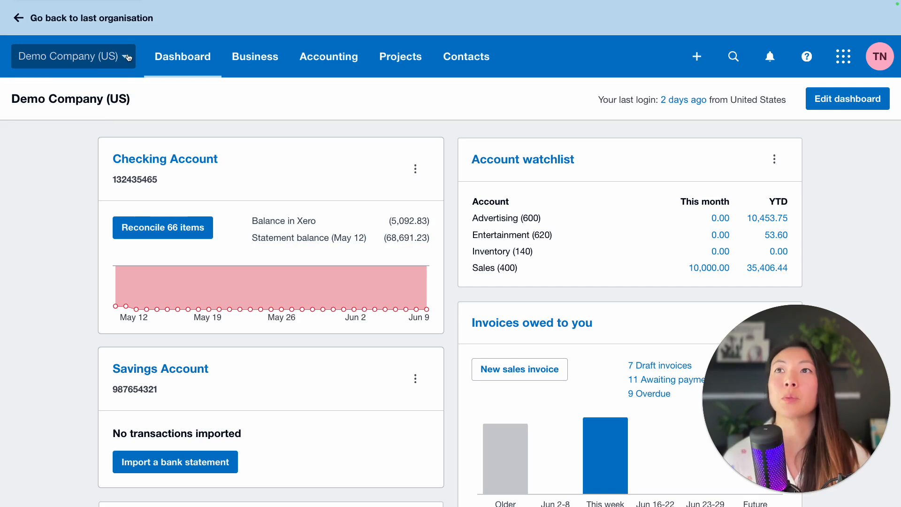
# - Open the invoice settings from the Demo Company (US) organization settings
pyautogui.click(126, 57)
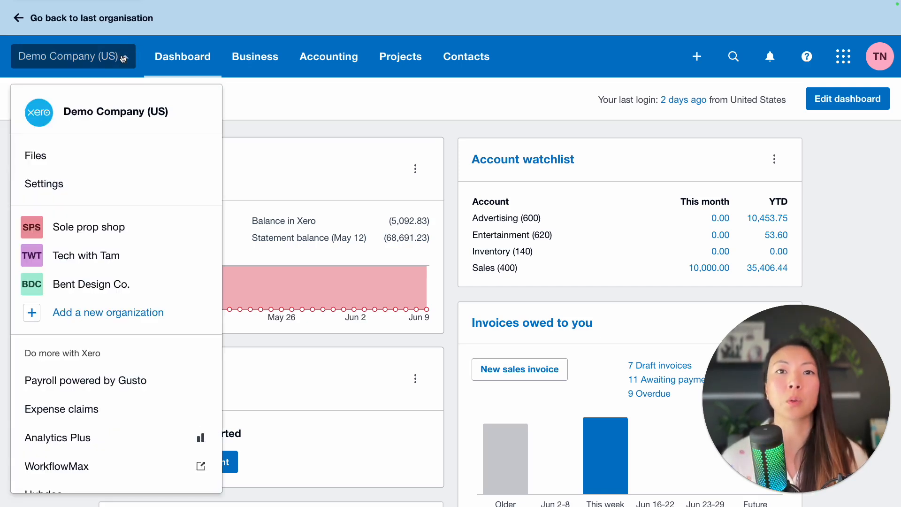
pyautogui.click(137, 192)
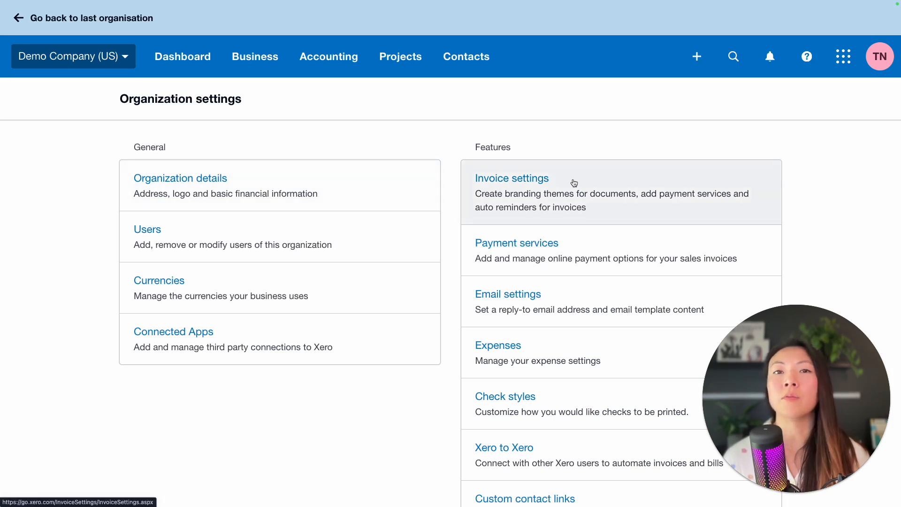
pyautogui.click(573, 183)
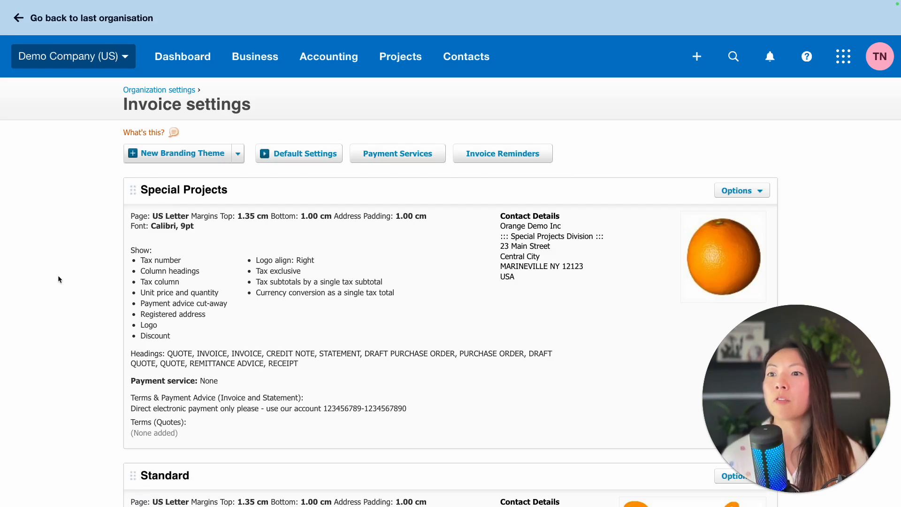
# - Reorder the branding themes by moving Special Projects below Standard
pyautogui.scroll(-1, 59, 279)
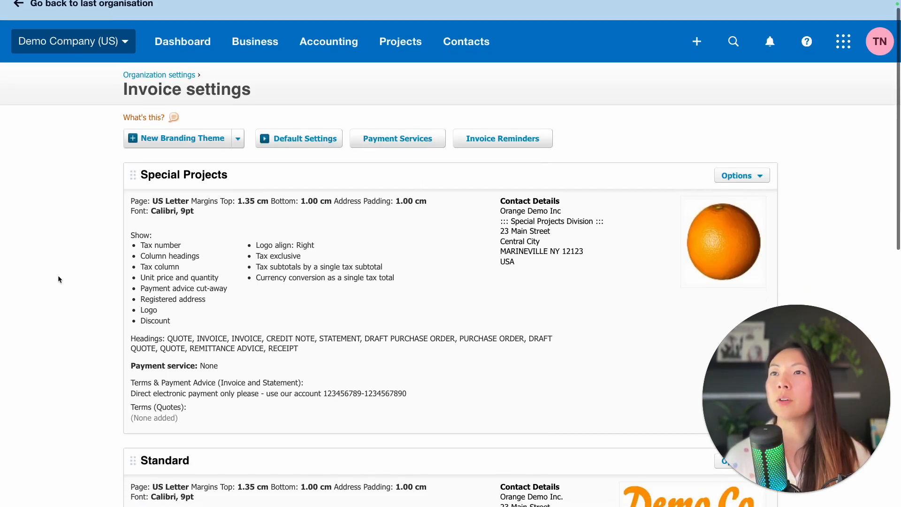
pyautogui.scroll(-3, 58, 275)
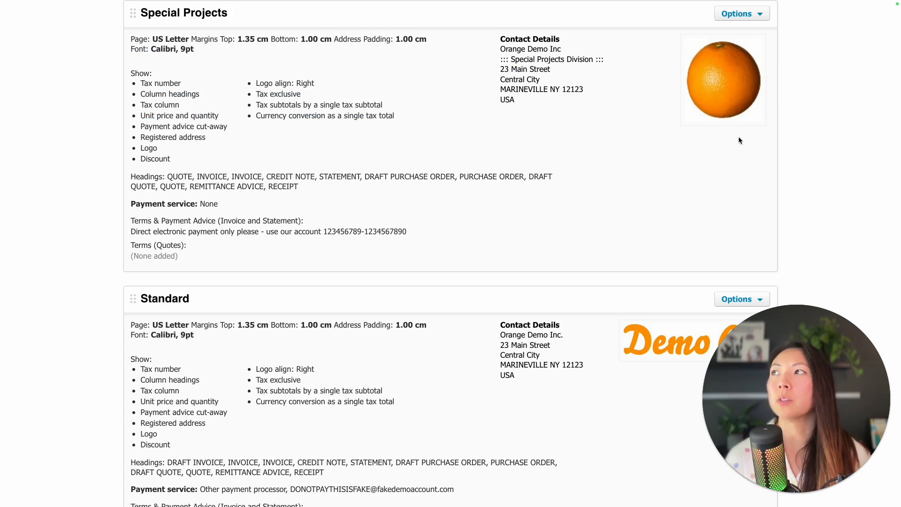
pyautogui.scroll(1, 570, 119)
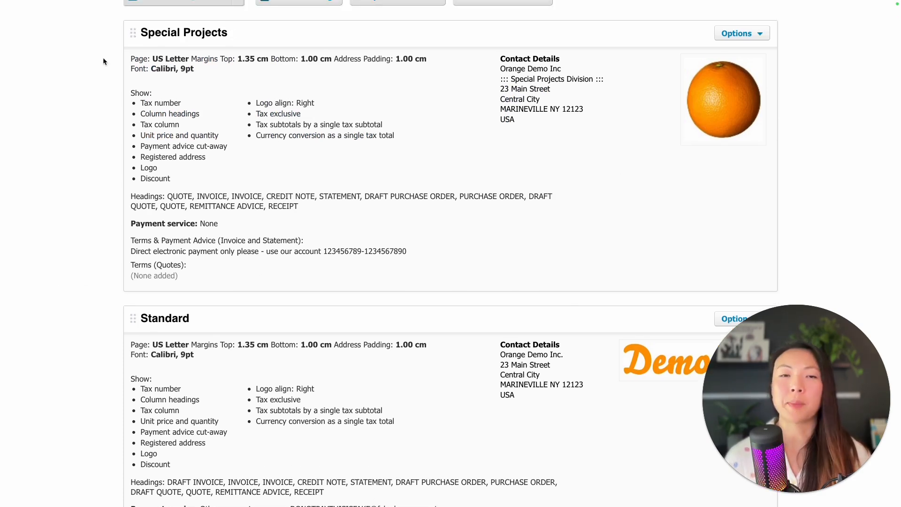
pyautogui.scroll(-1, 255, 294)
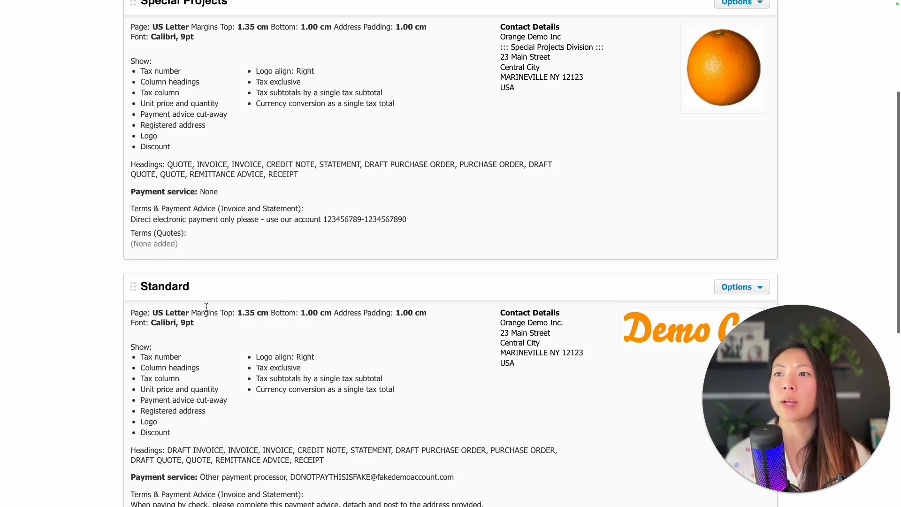
pyautogui.scroll(-7, 250, 334)
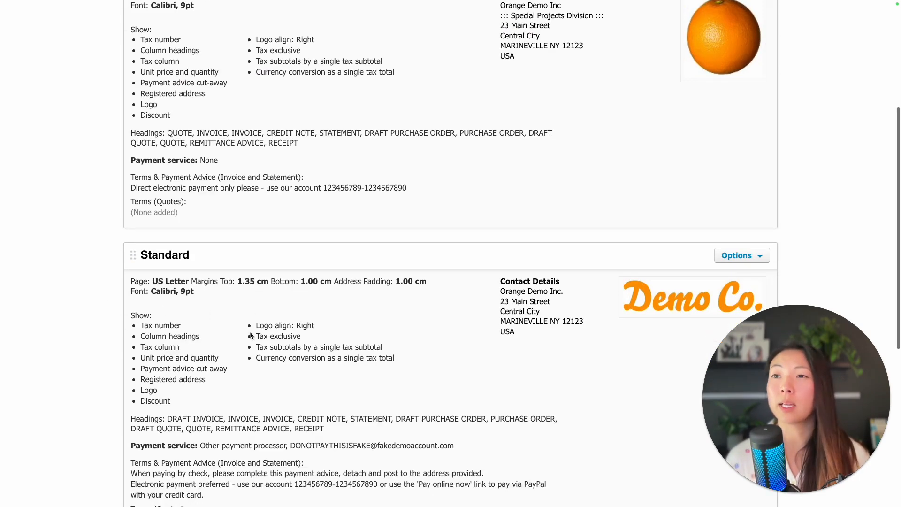
pyautogui.scroll(-1, 249, 335)
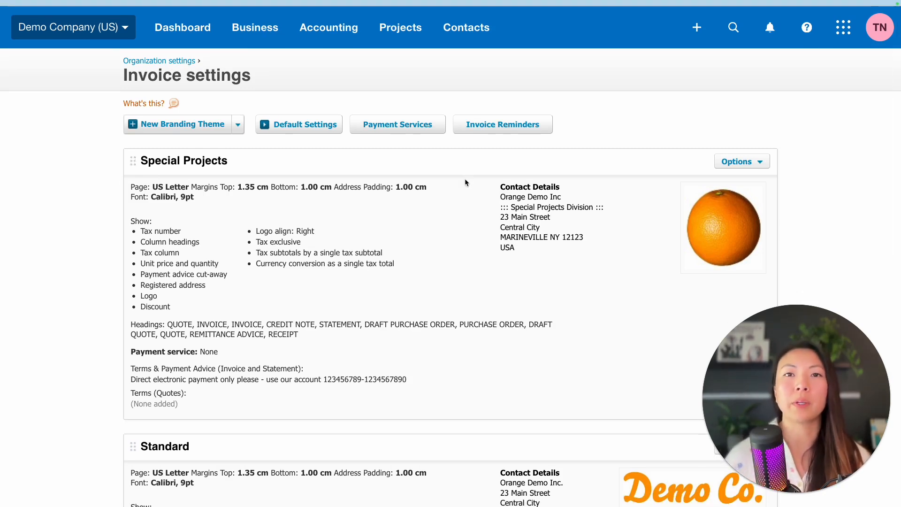
pyautogui.scroll(-8, 465, 182)
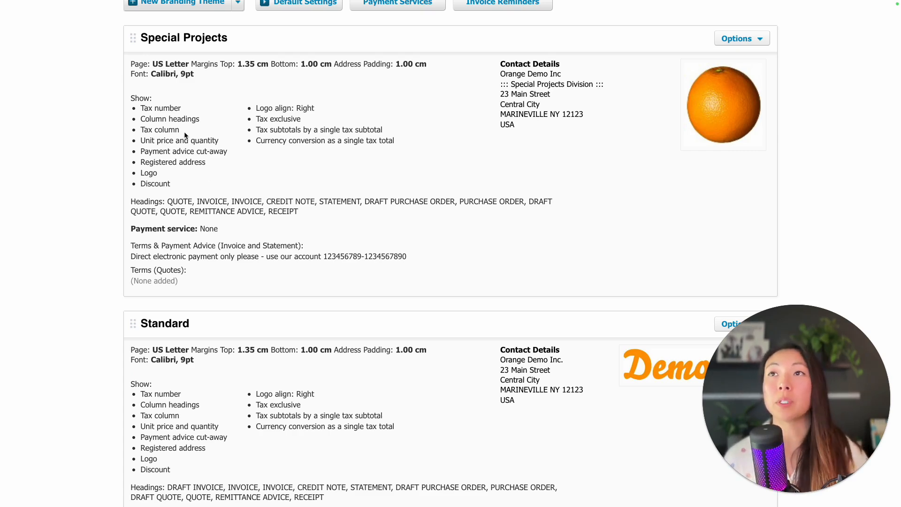
pyautogui.moveTo(133, 38); pyautogui.dragTo(136, 366)
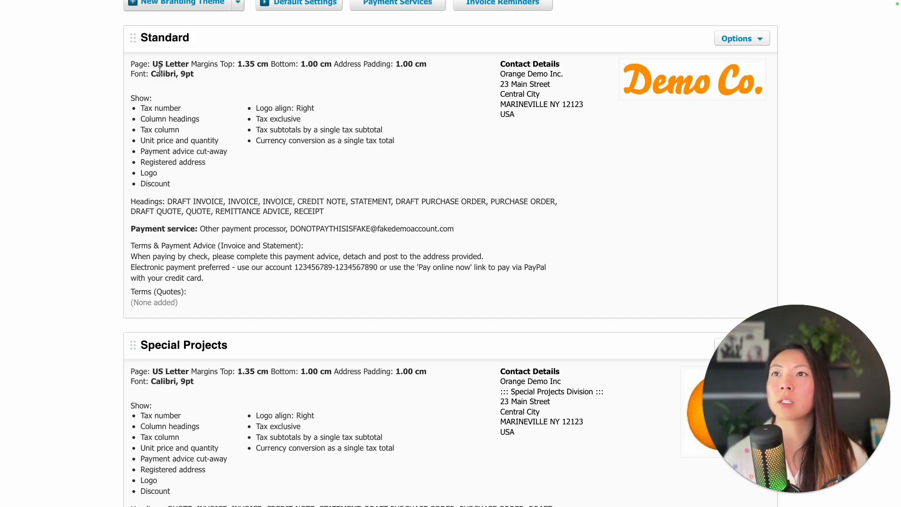
# - Open the Standard branding theme for editing and enlarge the page display
pyautogui.click(745, 40)
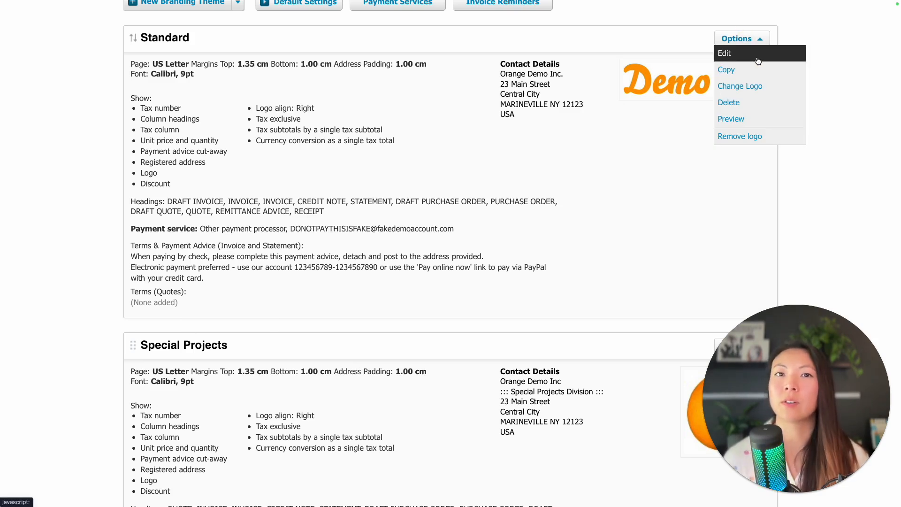
pyautogui.click(756, 57)
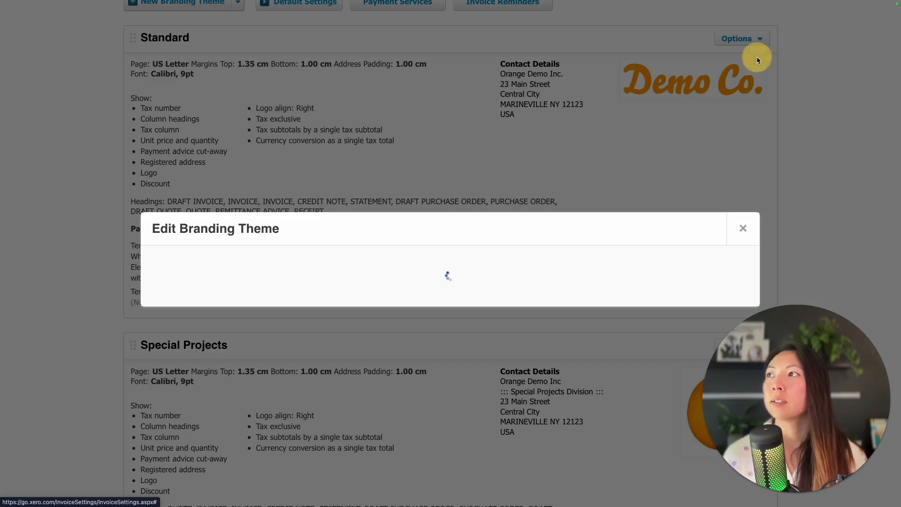
pyautogui.scroll(3, 480, 253)
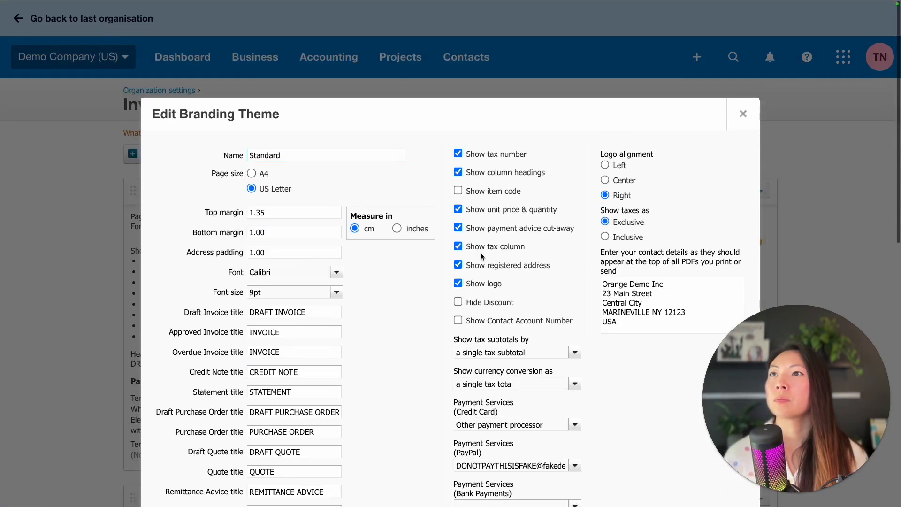
pyautogui.hotkey('ctrl', '+')
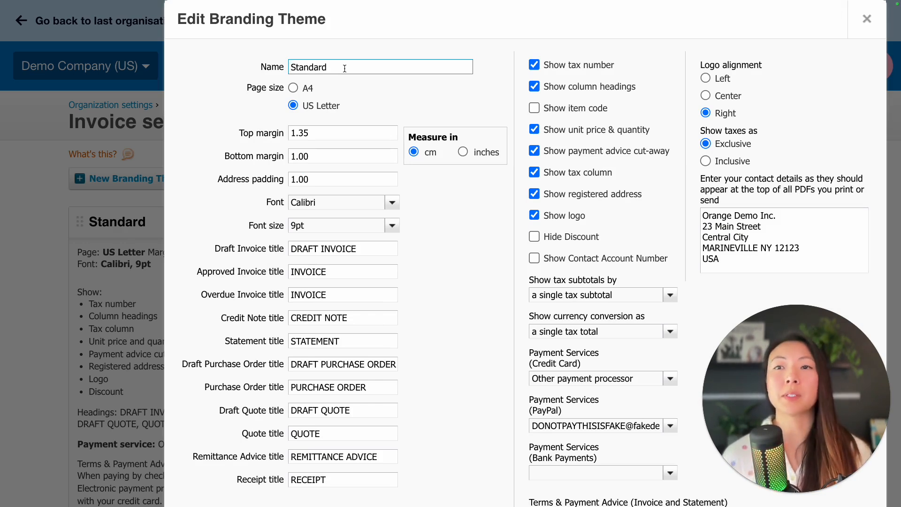
# - Examine the Standard theme's page size, margins and list of available fonts
pyautogui.scroll(-1, 345, 68)
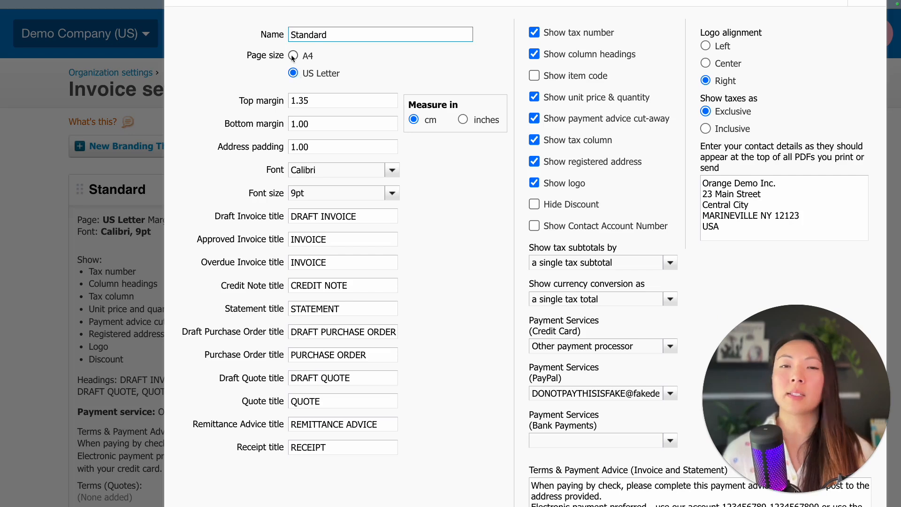
pyautogui.scroll(-1, 292, 77)
pyautogui.scroll(-1, 292, 77)
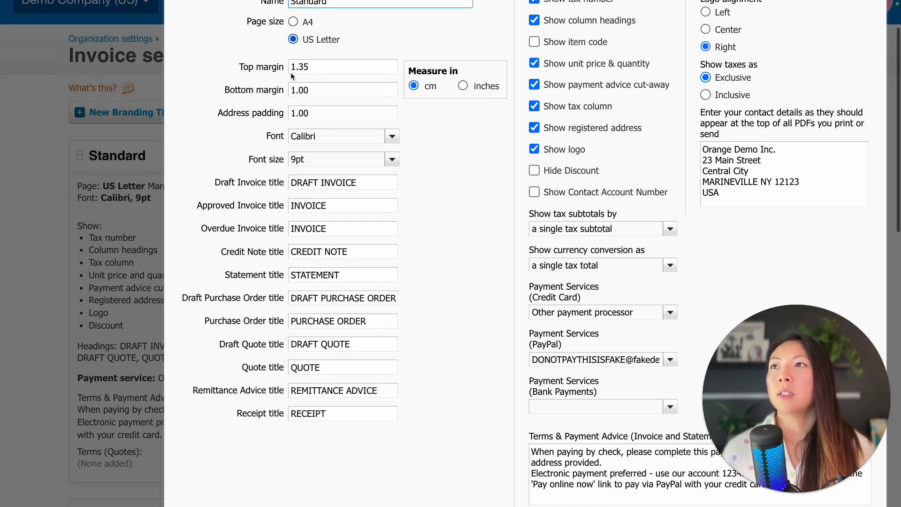
pyautogui.click(391, 139)
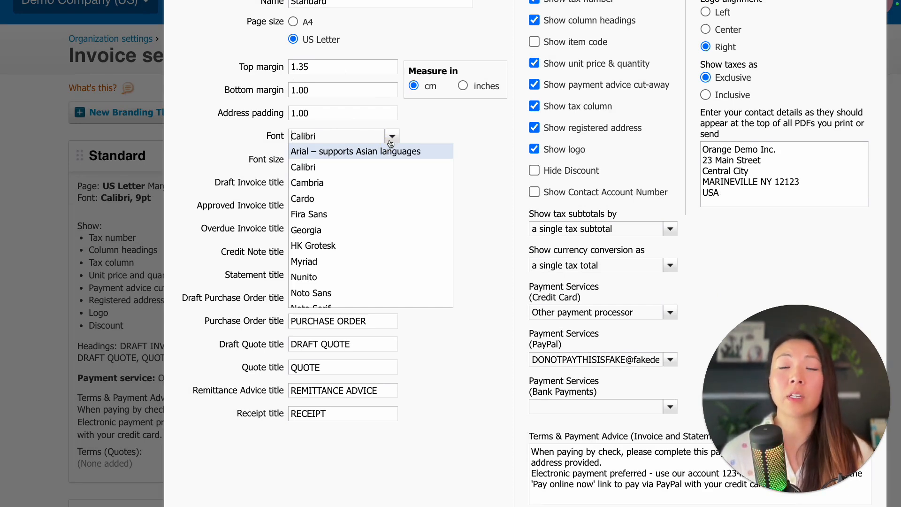
pyautogui.click(471, 136)
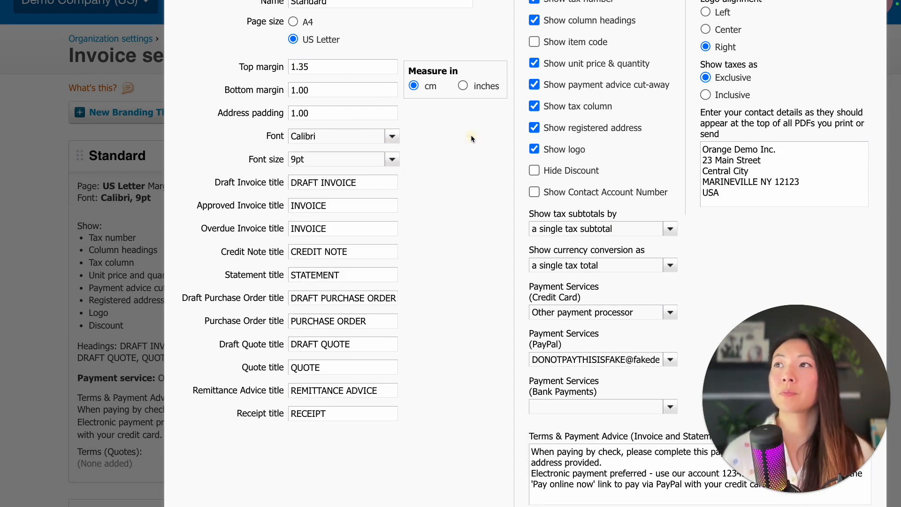
# - Turn off the payment advice cut-away for the Standard branding theme
pyautogui.scroll(-1, 355, 196)
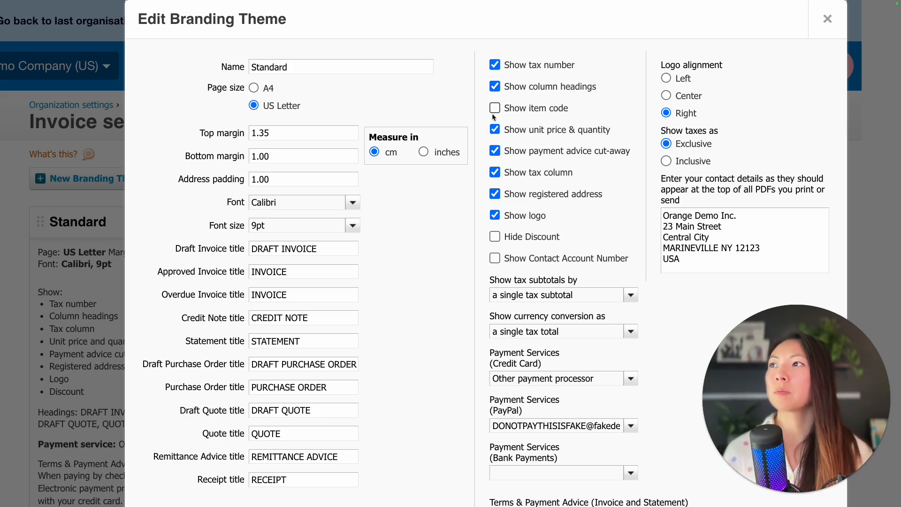
pyautogui.click(495, 151)
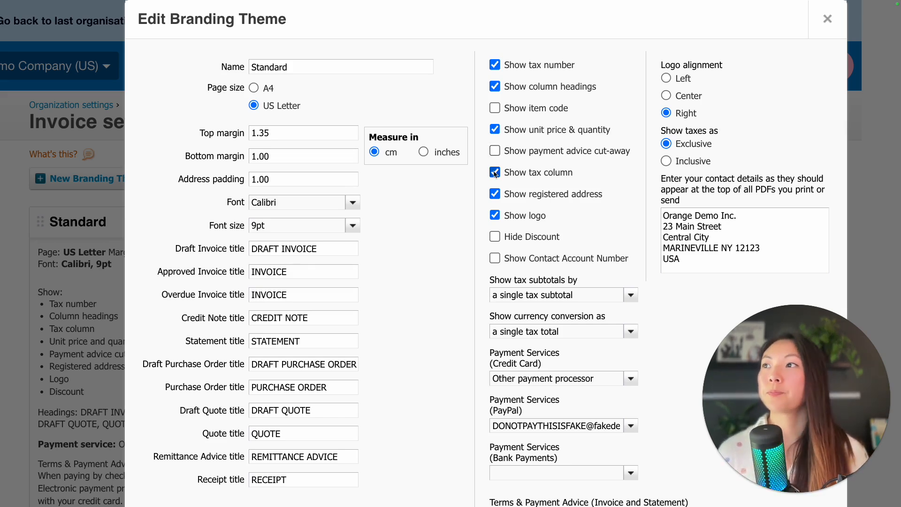
# - Review the theme's remaining display options, tax display settings, contact details and payment service fields
pyautogui.scroll(-2, 493, 149)
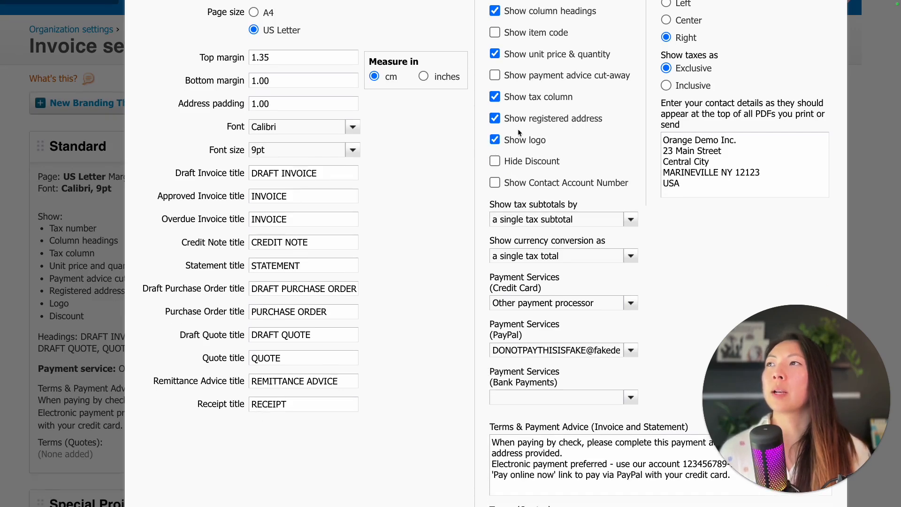
pyautogui.scroll(-1, 536, 184)
pyautogui.scroll(2, 537, 184)
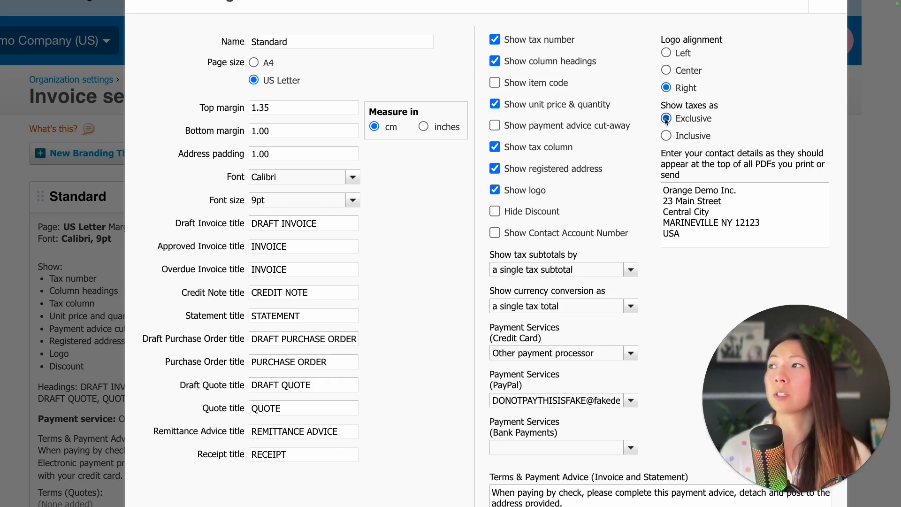
pyautogui.scroll(-1, 666, 121)
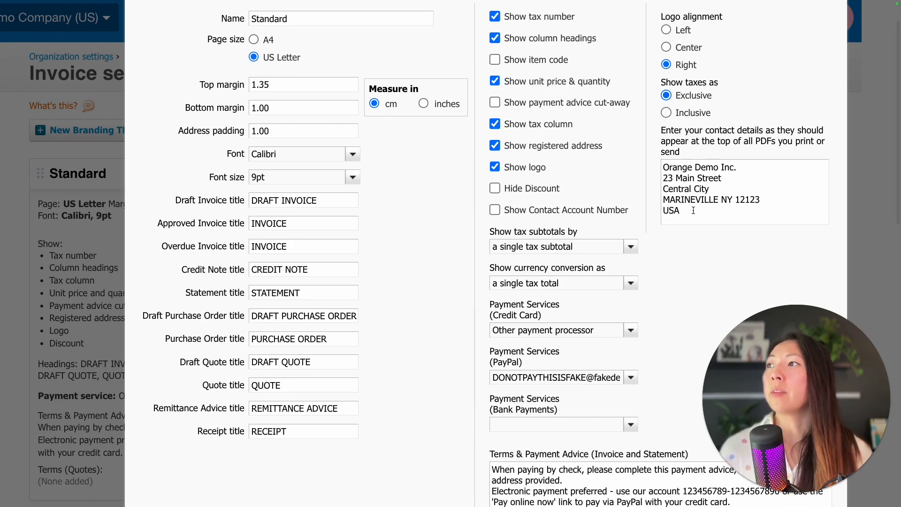
pyautogui.moveTo(692, 209); pyautogui.dragTo(649, 153)
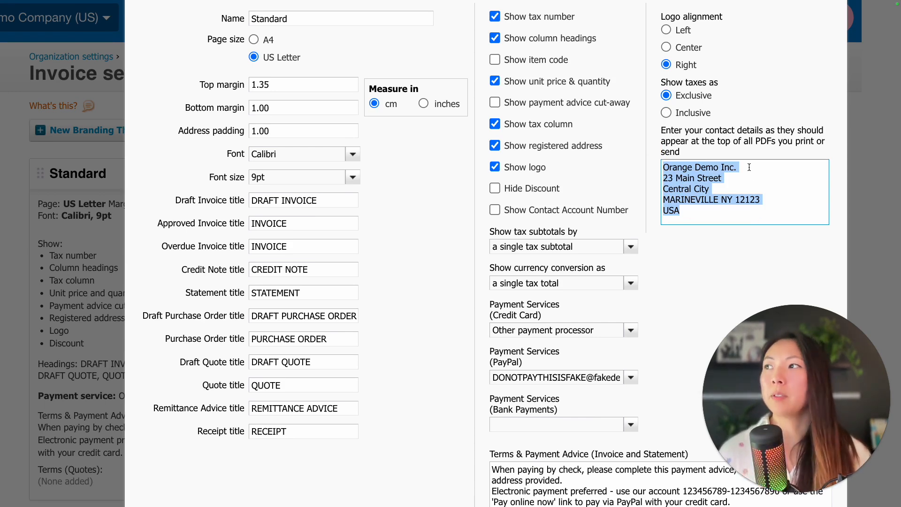
pyautogui.click(634, 182)
pyautogui.scroll(-3, 633, 183)
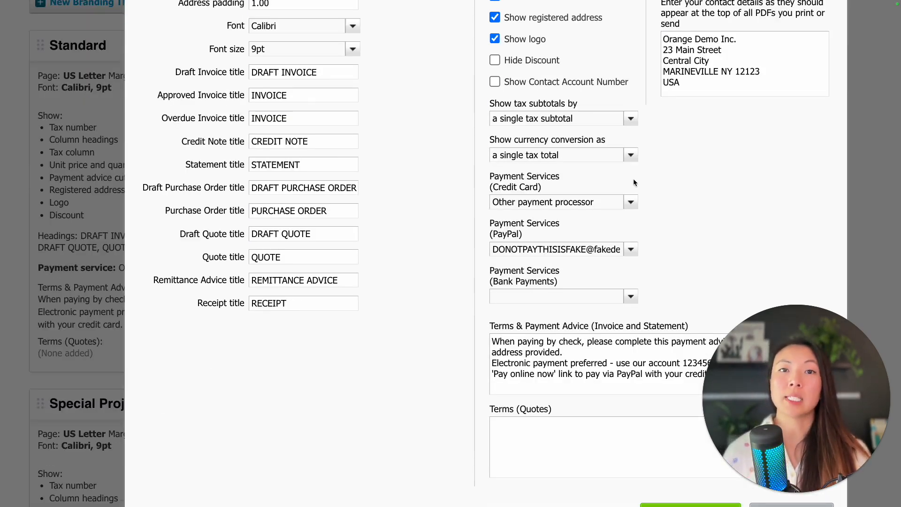
pyautogui.scroll(-1, 633, 182)
pyautogui.scroll(-1, 633, 182)
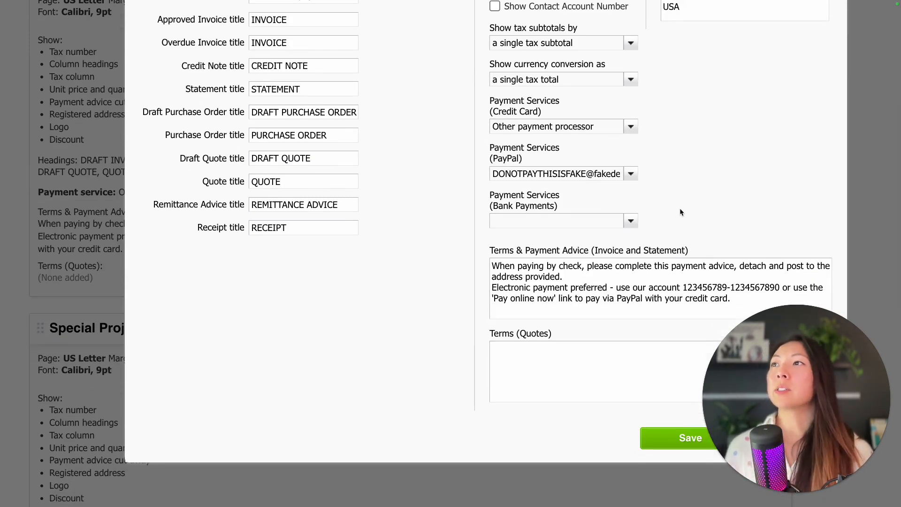
# - Select Other payment processor as the credit card payment service and check the choices for bank payments
pyautogui.click(631, 126)
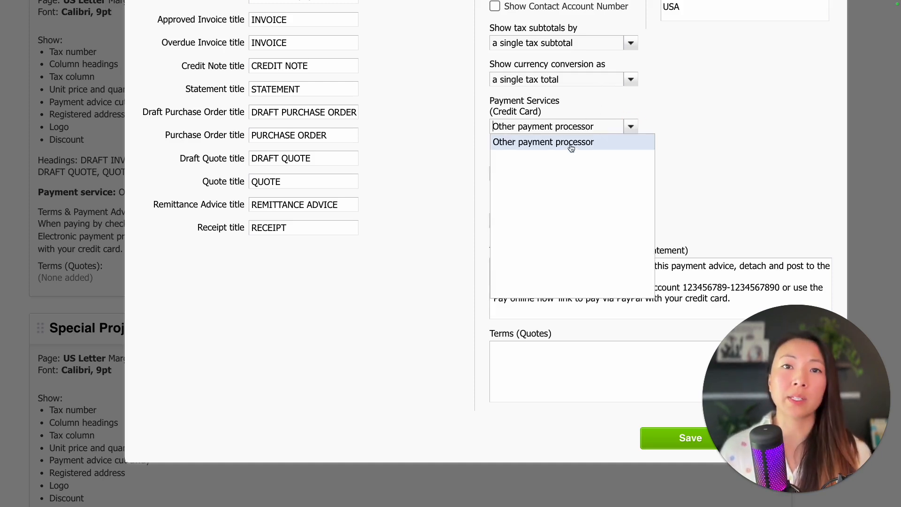
pyautogui.click(571, 144)
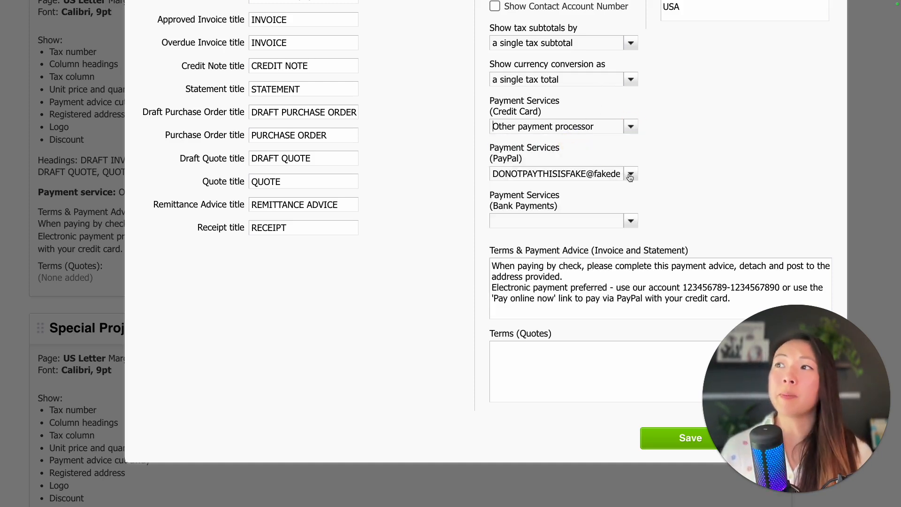
pyautogui.click(630, 220)
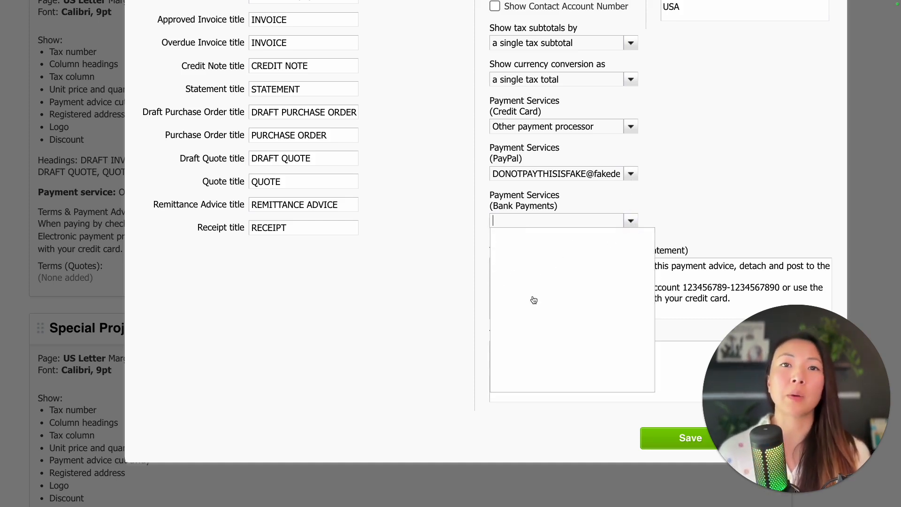
pyautogui.click(711, 181)
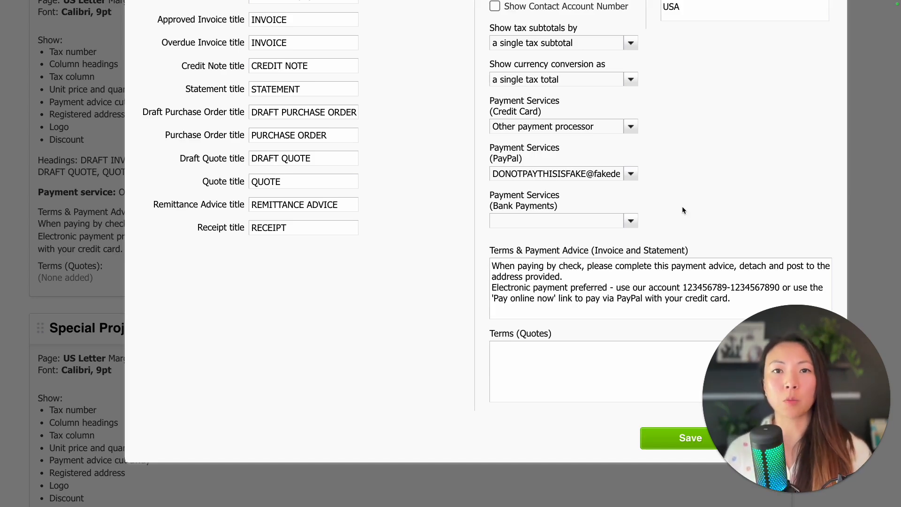
# - Review the Terms & Payment Advice text for invoices and statements, and the Terms field for quotes
pyautogui.scroll(-2, 683, 210)
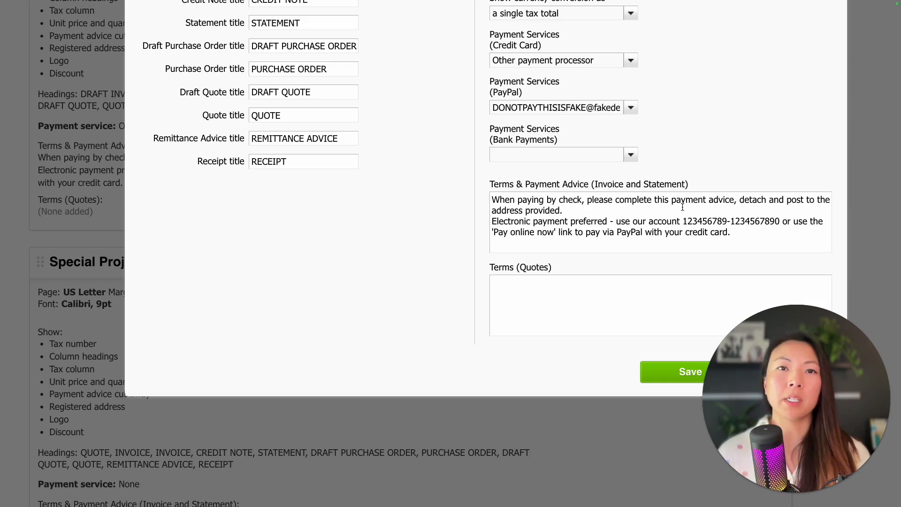
pyautogui.scroll(-1, 682, 207)
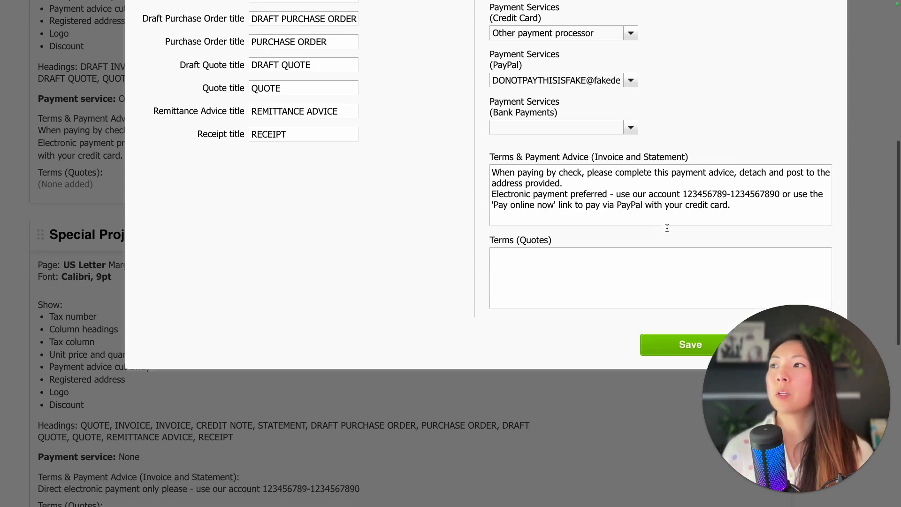
pyautogui.click(593, 183)
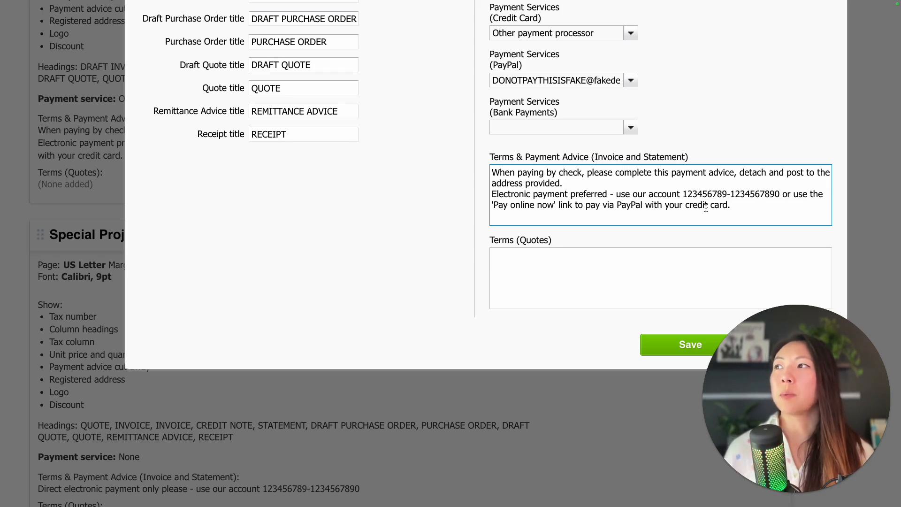
pyautogui.moveTo(705, 207); pyautogui.dragTo(523, 156)
pyautogui.click(562, 271)
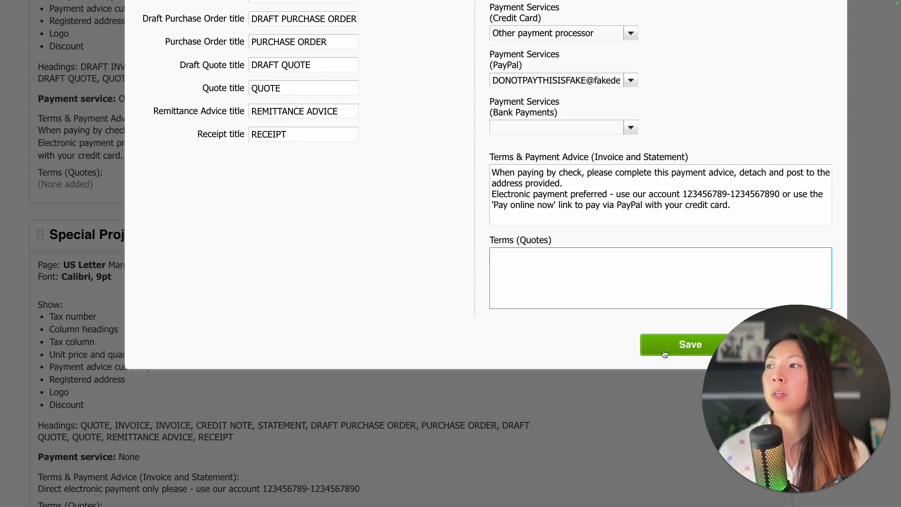
# - Save the Standard theme's changes and open the Special Projects branding theme for editing
pyautogui.click(681, 344)
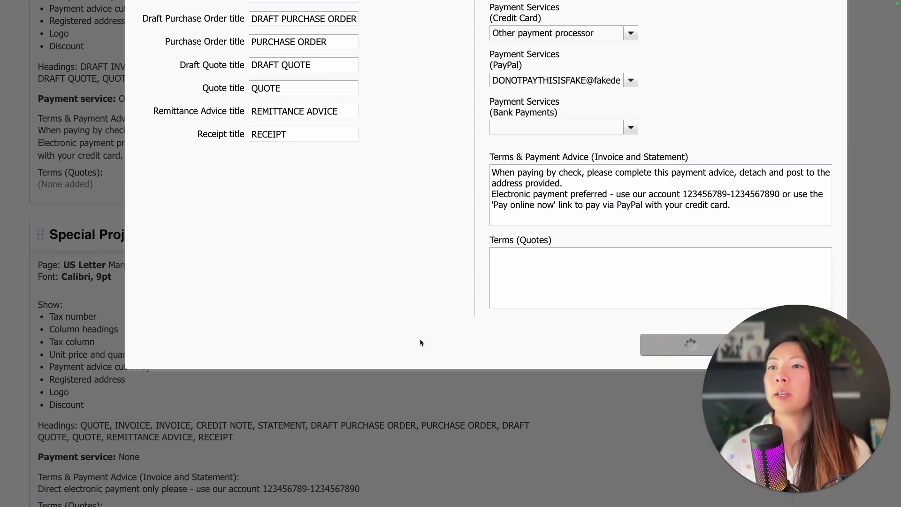
pyautogui.scroll(-9, 336, 398)
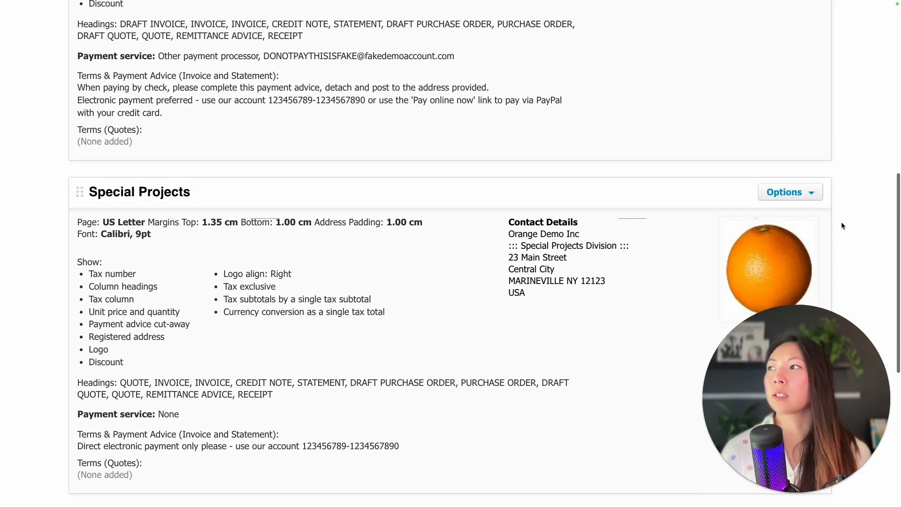
pyautogui.click(792, 194)
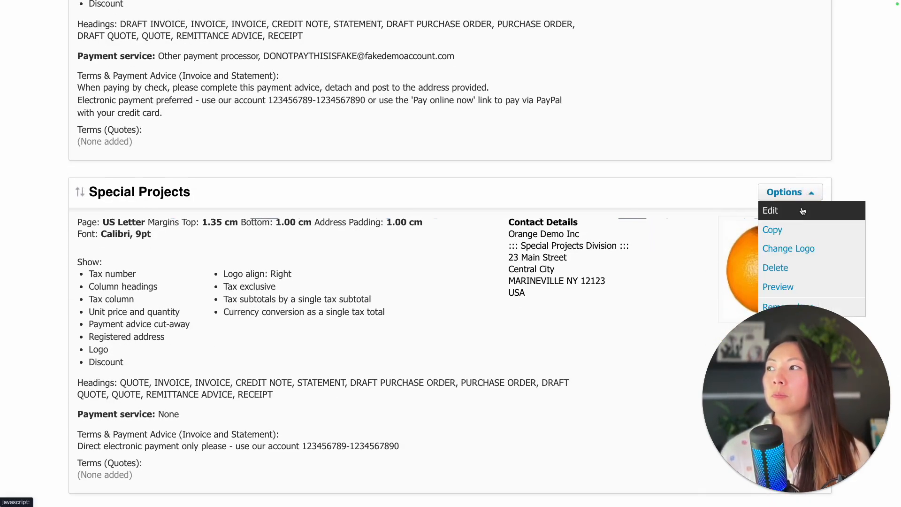
pyautogui.click(802, 211)
# - Set the Special Projects theme's credit card payment service to Other payment processor and save the theme
pyautogui.scroll(-5, 535, 250)
pyautogui.scroll(-2, 535, 250)
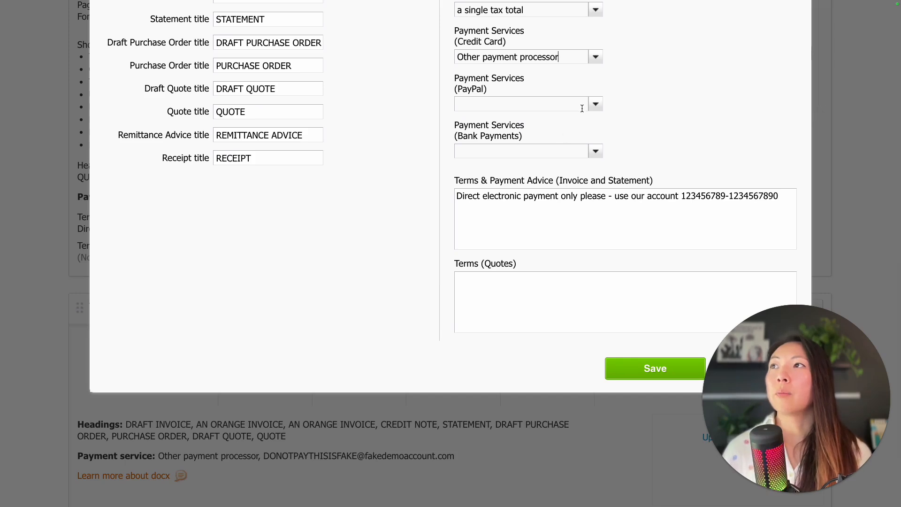
pyautogui.scroll(1, 589, 116)
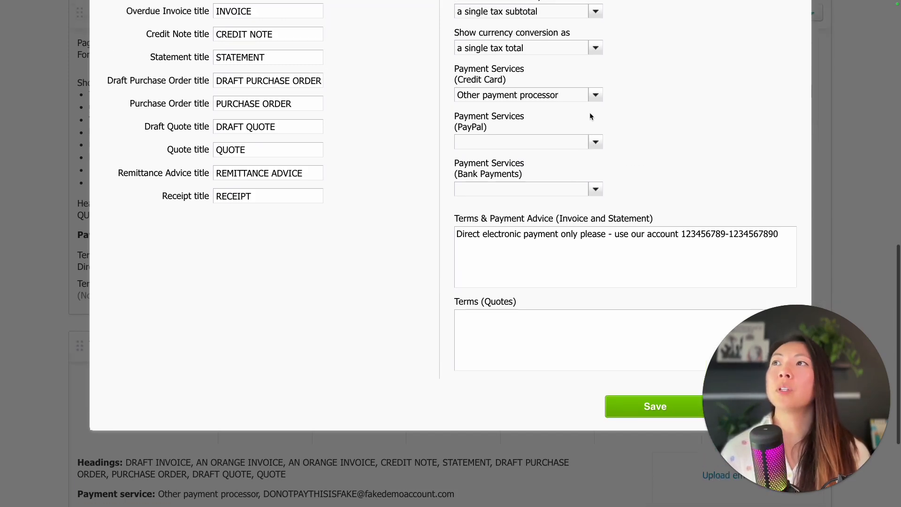
pyautogui.scroll(1, 590, 116)
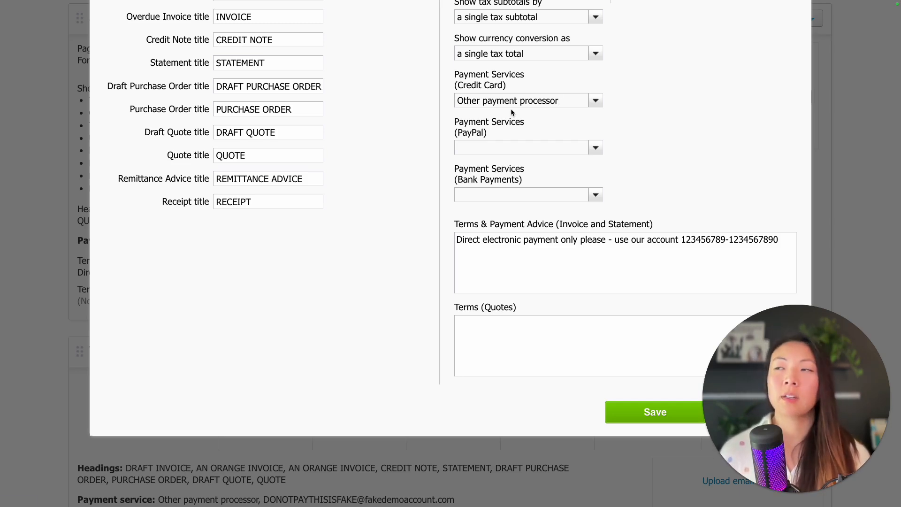
pyautogui.click(658, 411)
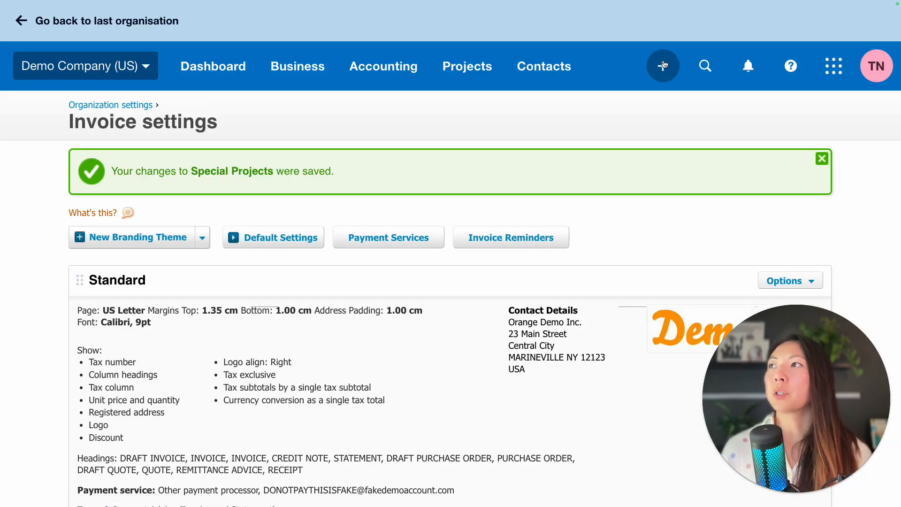
# - Create a new invoice and set its branding theme to Special Projects
pyautogui.click(664, 64)
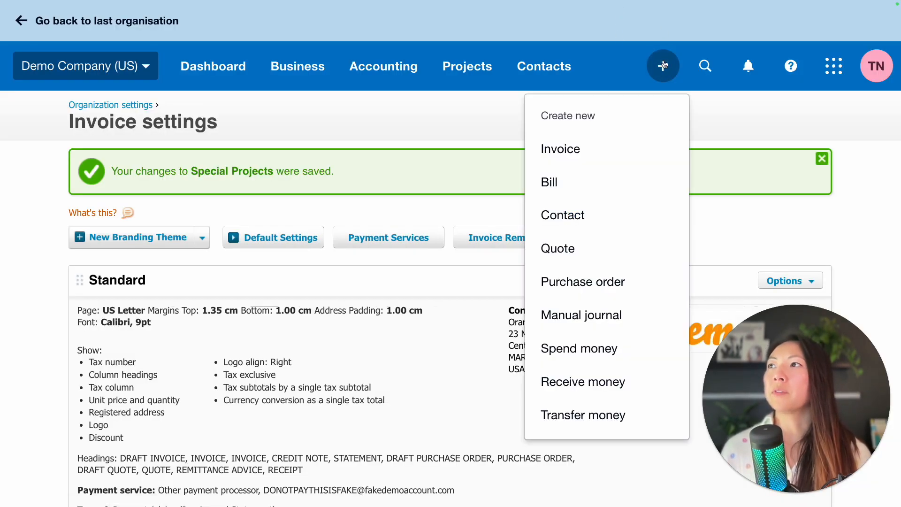
pyautogui.click(617, 144)
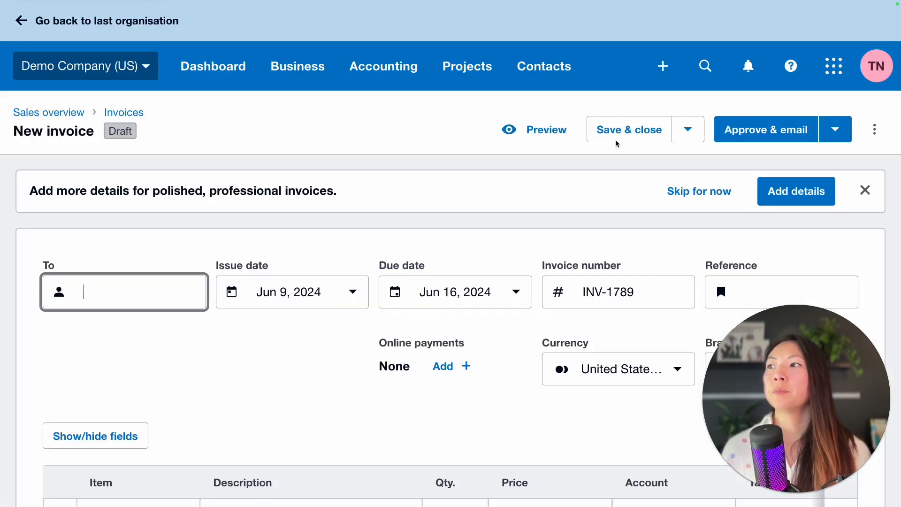
pyautogui.scroll(-1, 615, 139)
pyautogui.hotkey('ctrl', '-')
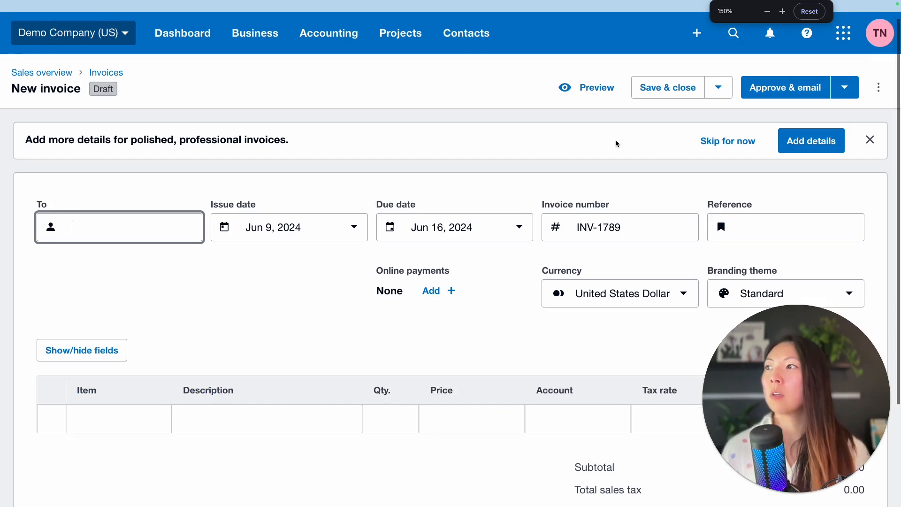
pyautogui.scroll(-3, 615, 139)
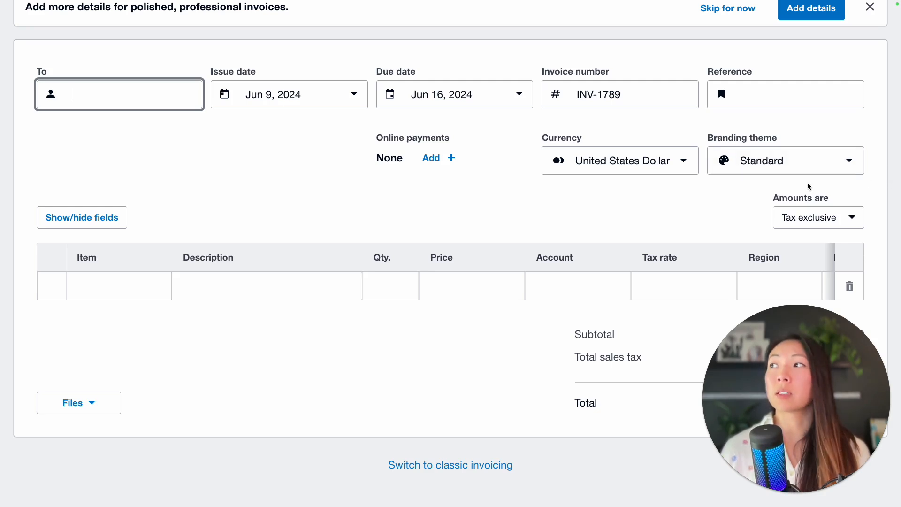
pyautogui.click(850, 160)
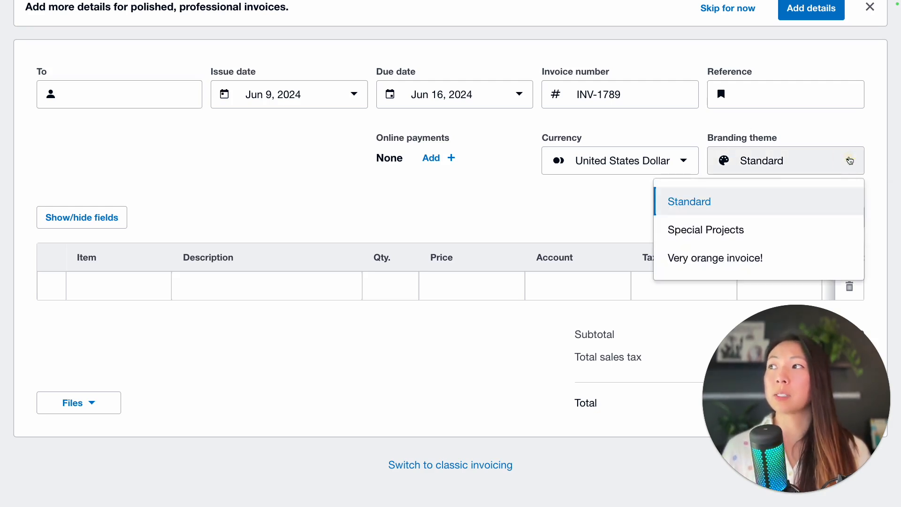
pyautogui.click(779, 231)
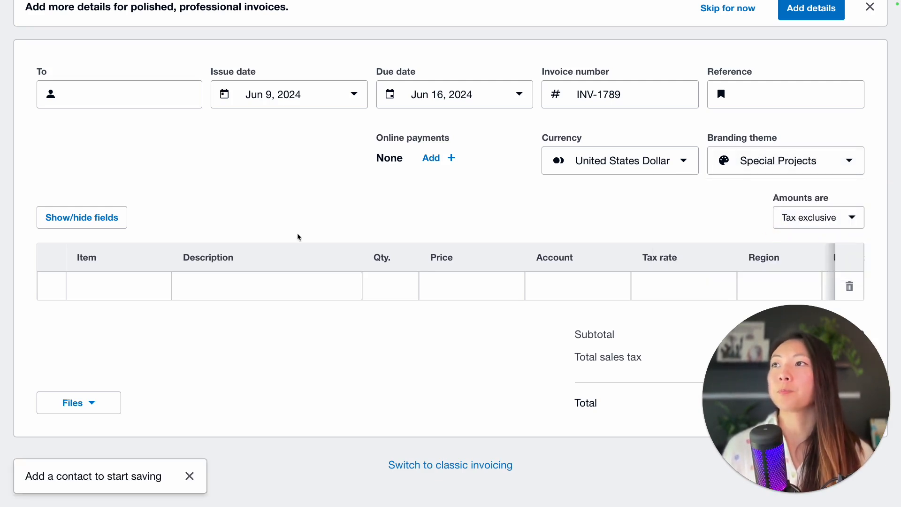
# - Look up "abc" in the contacts and address the invoice to ABC Furniture
pyautogui.scroll(1, 118, 141)
pyautogui.click(116, 122)
pyautogui.write('abc')
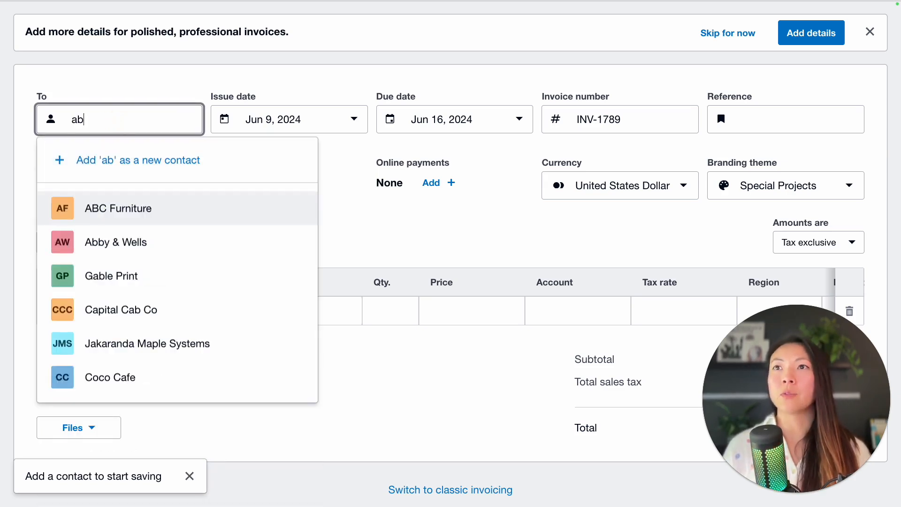
pyautogui.click(203, 209)
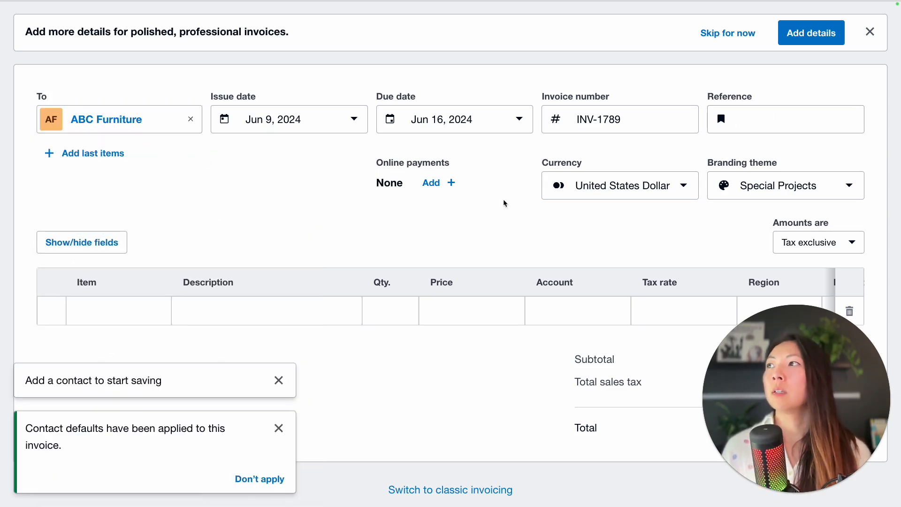
# - Add the BOOK item "Fish out of Water: Finding Your Brand" as the first invoice line and check the totals
pyautogui.scroll(-1, 254, 277)
pyautogui.click(101, 298)
pyautogui.write('book')
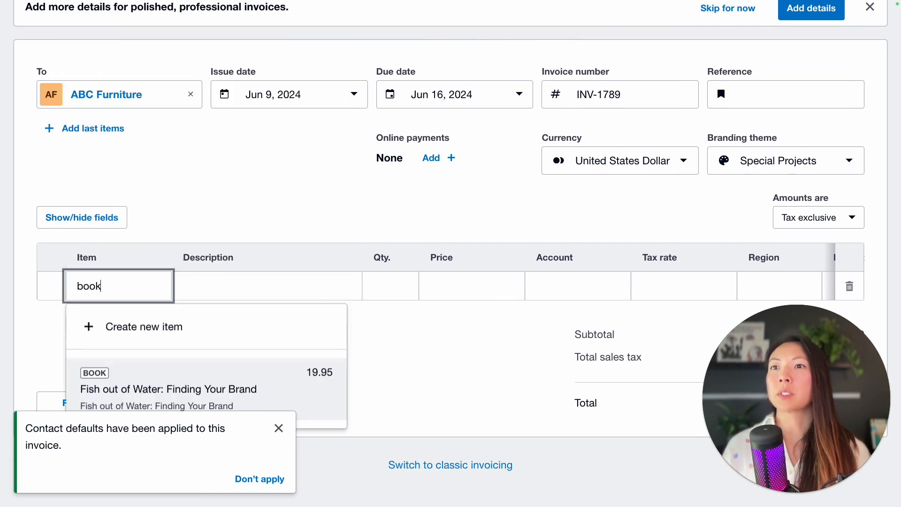
pyautogui.click(226, 378)
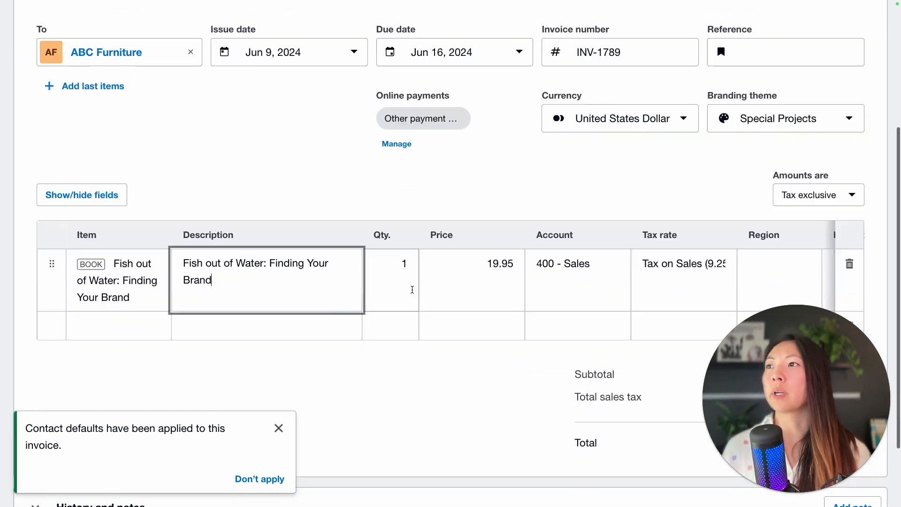
pyautogui.scroll(-3, 459, 348)
pyautogui.moveTo(831, 381); pyautogui.dragTo(561, 381)
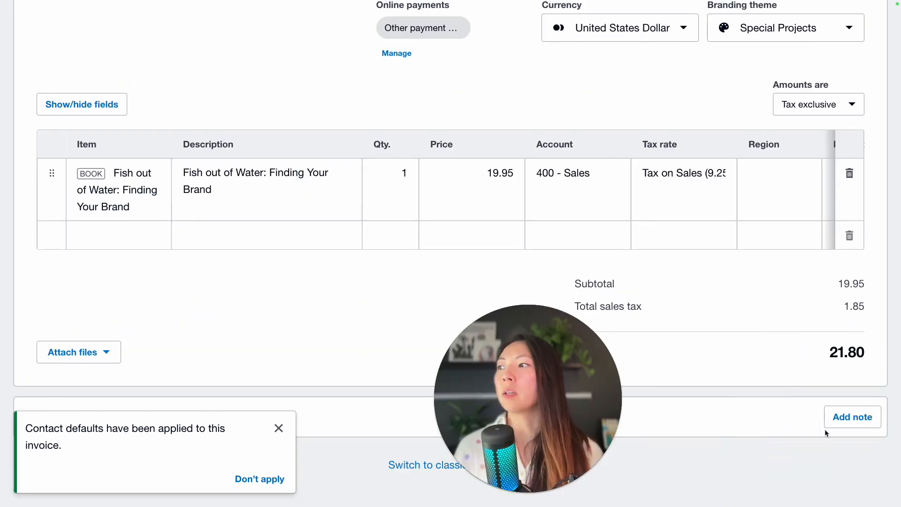
pyautogui.scroll(-1, 701, 436)
# - Switch the draft invoice's branding theme to Standard and check which online payment services it applies
pyautogui.scroll(7, 701, 436)
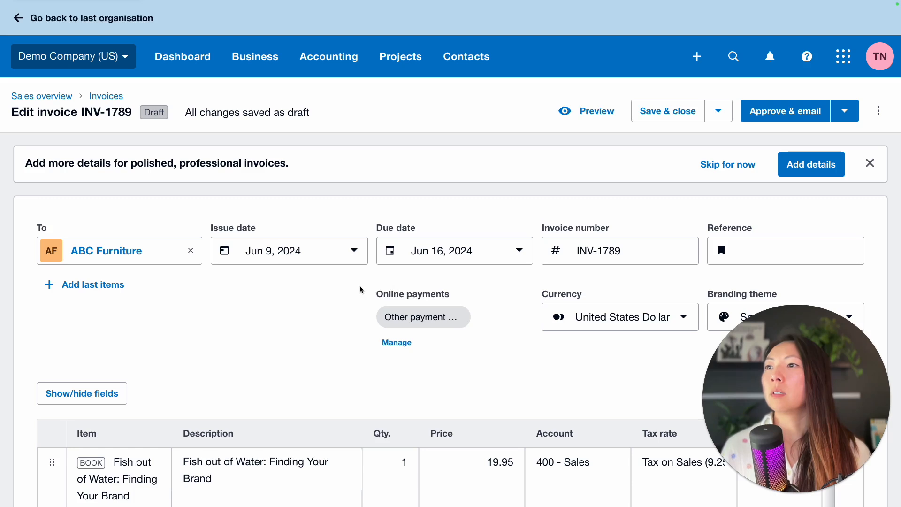
pyautogui.click(494, 335)
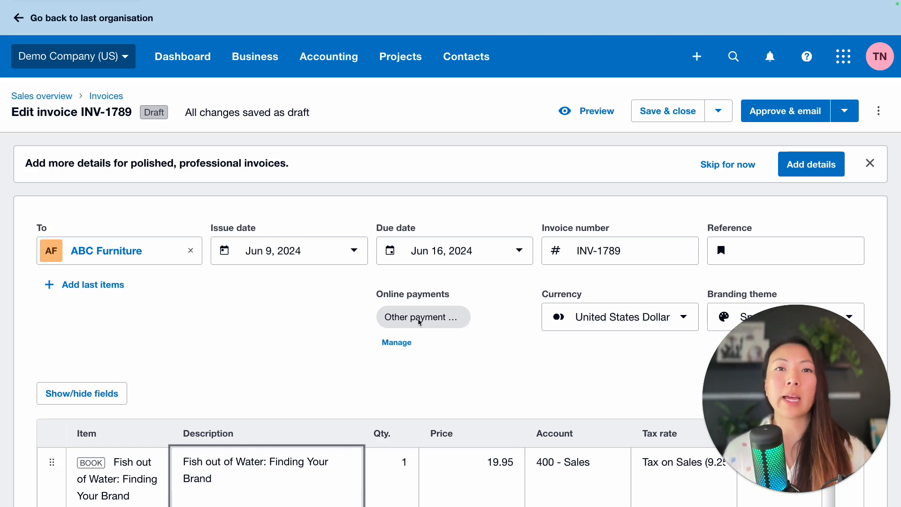
pyautogui.click(740, 307)
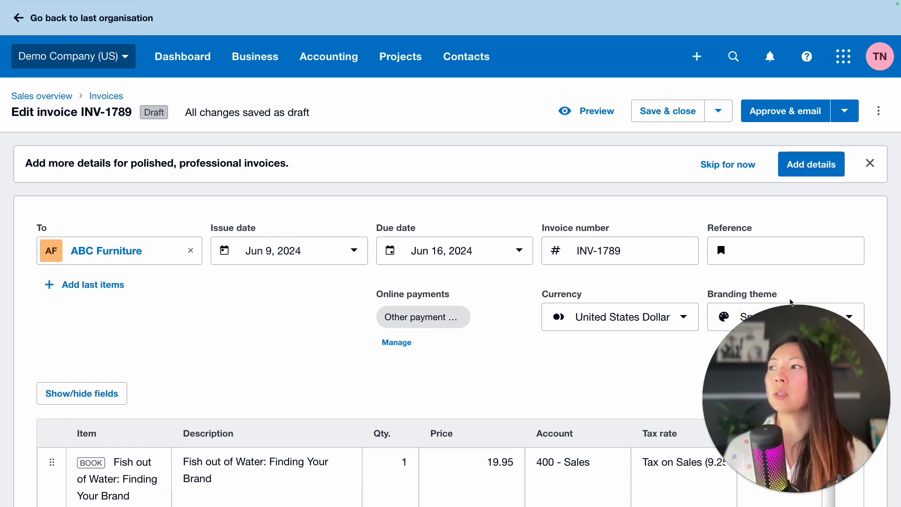
pyautogui.click(851, 317)
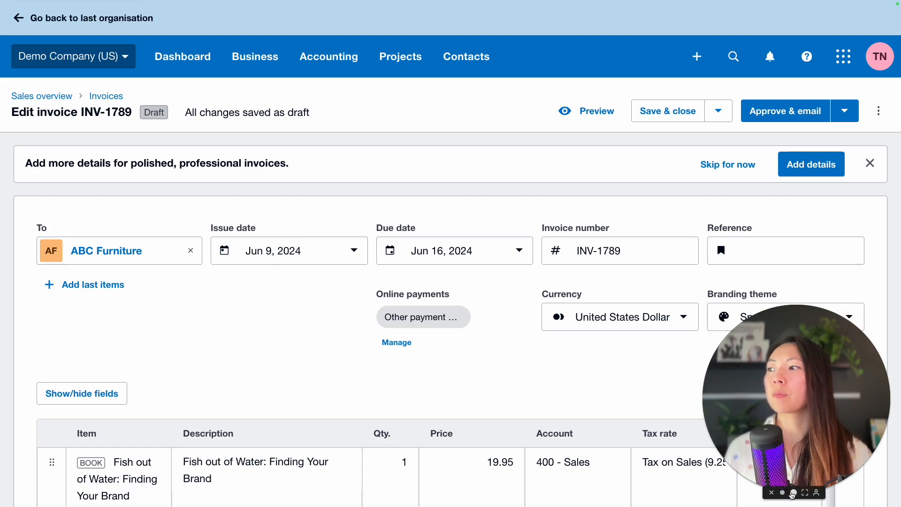
pyautogui.click(798, 317)
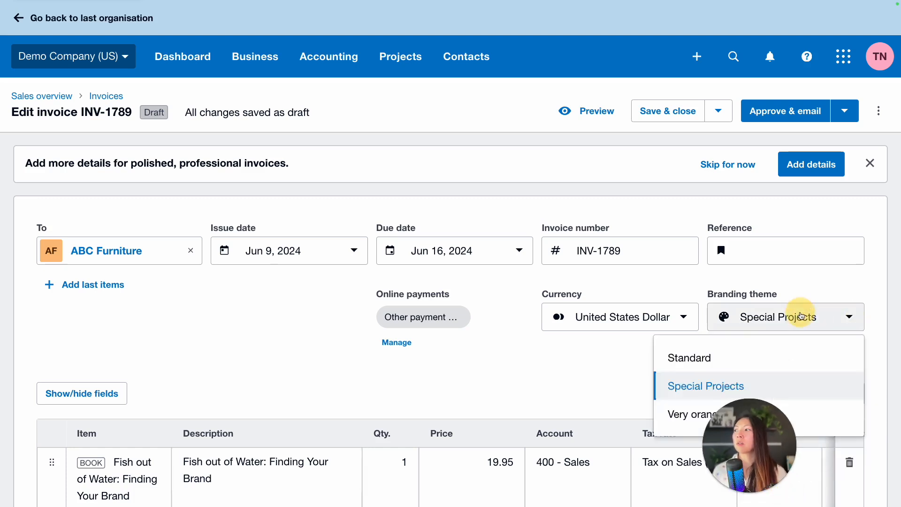
pyautogui.click(680, 358)
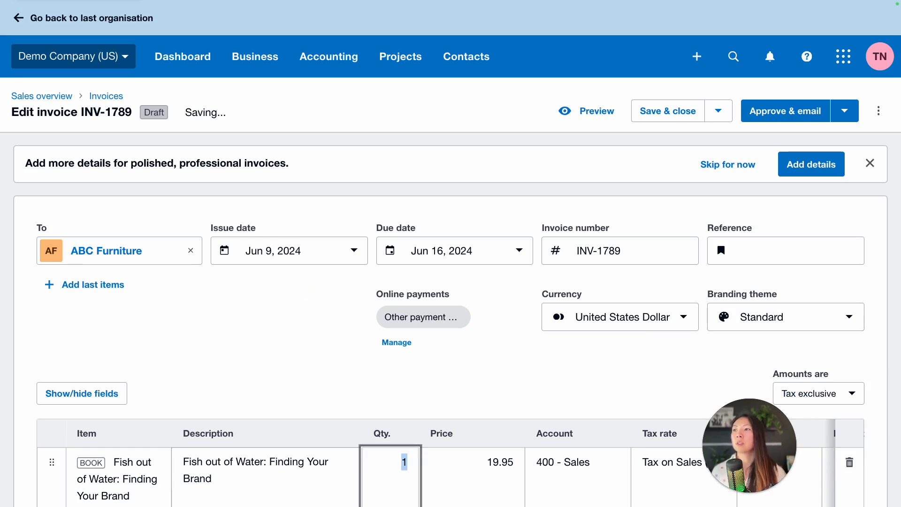
pyautogui.click(250, 465)
pyautogui.click(316, 316)
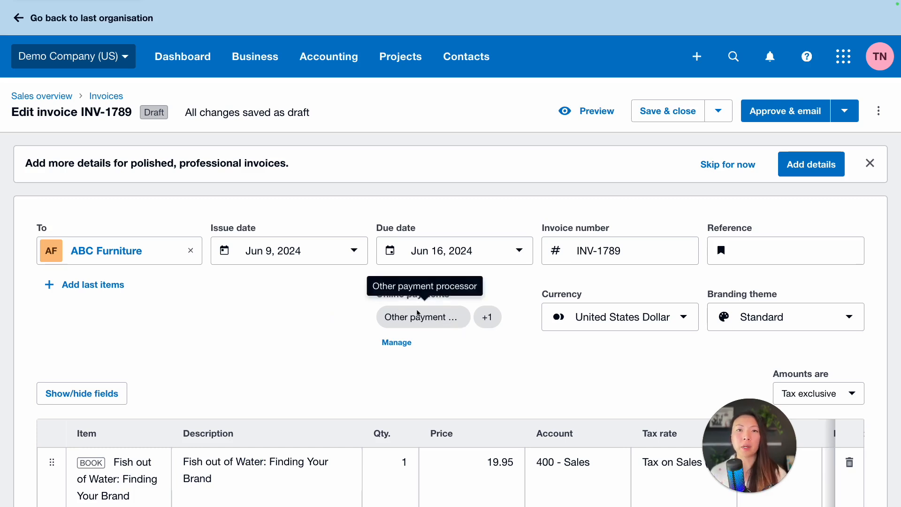
pyautogui.moveTo(496, 321)
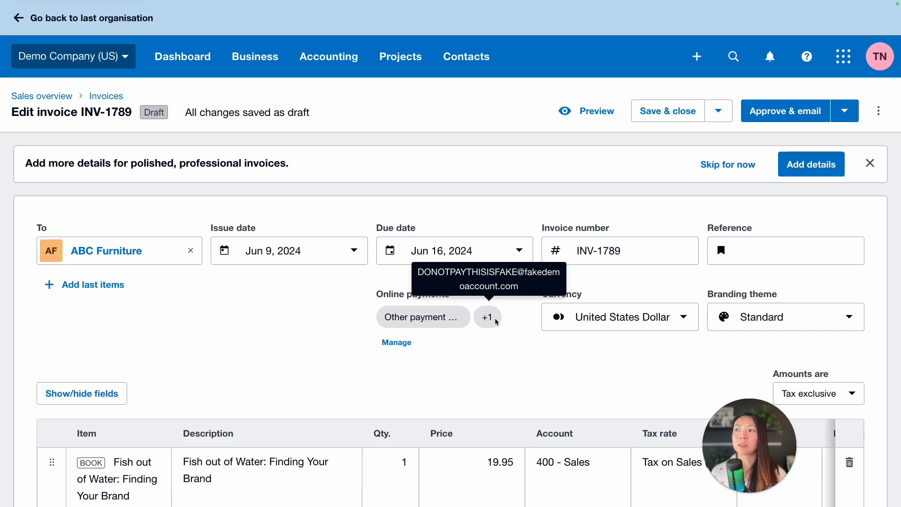